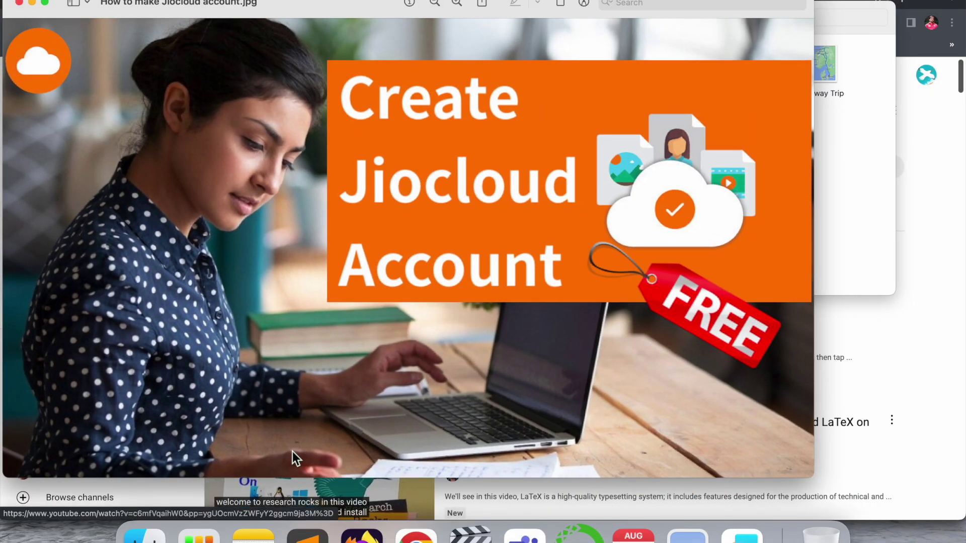
# Step: Close the thumbnail preview, open the Research Rocks channel page, and close the old Google tab
pyautogui.press('super+w')
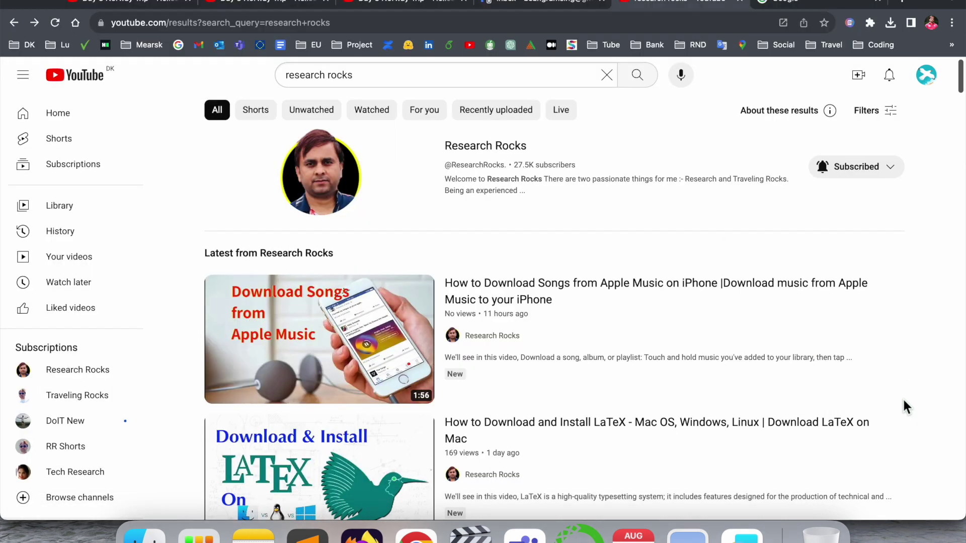
pyautogui.click(528, 212)
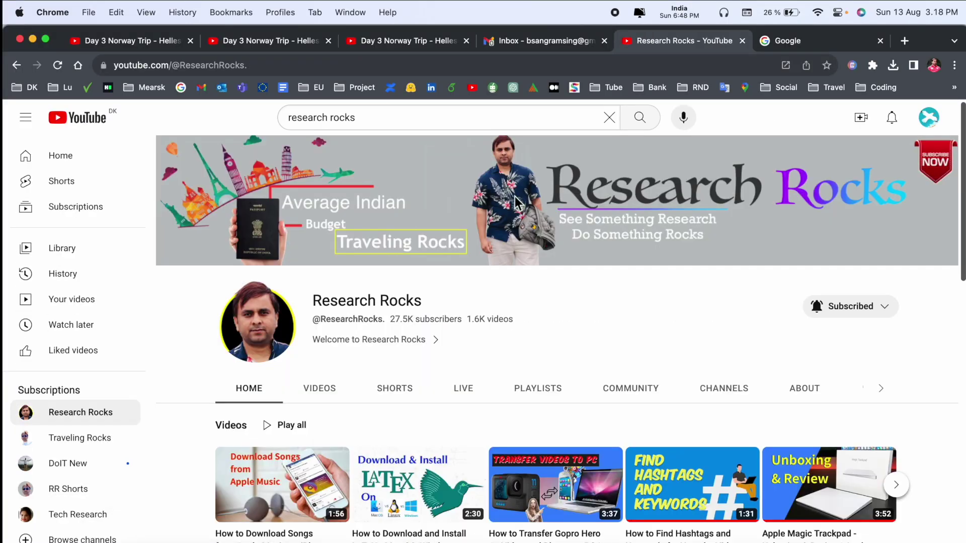
pyautogui.click(880, 41)
# Step: In a new tab, search Google for 'Jiocloud account' and open the jiocloud.com result
pyautogui.click(840, 40)
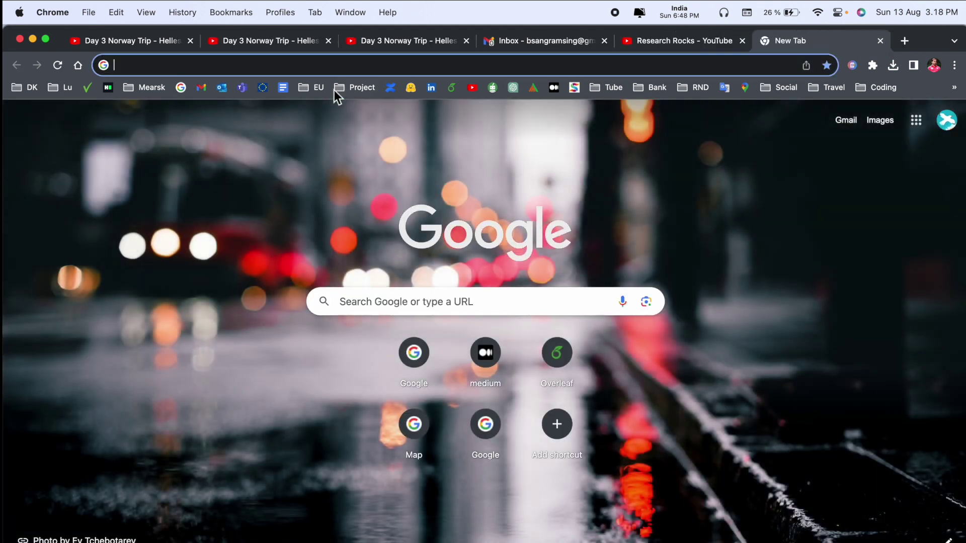
pyautogui.click(418, 364)
pyautogui.write('Jiocloud account')
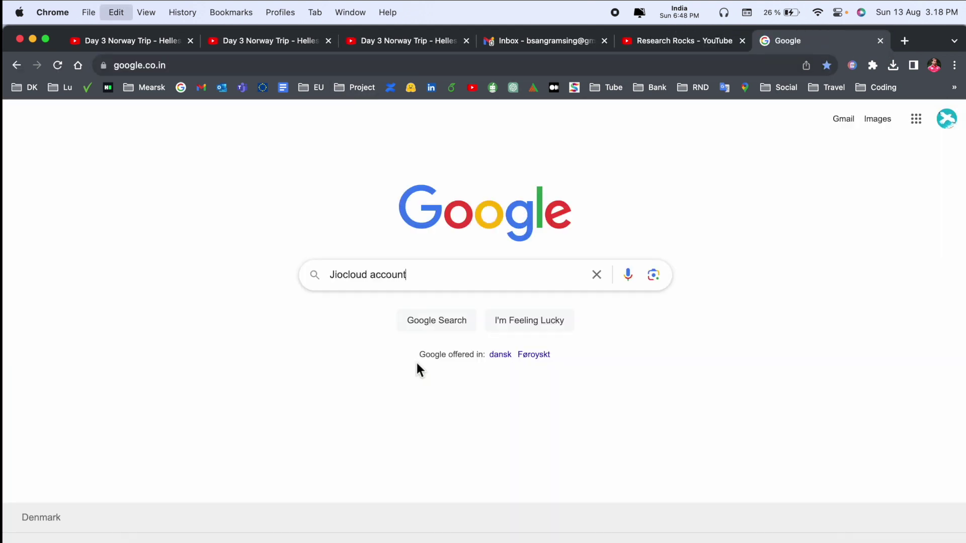
pyautogui.press('Return')
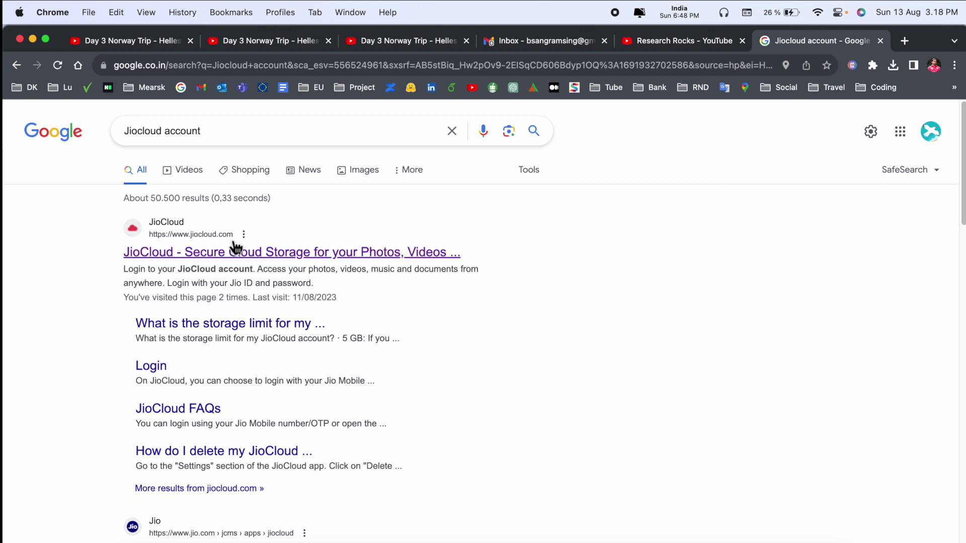
pyautogui.click(228, 253)
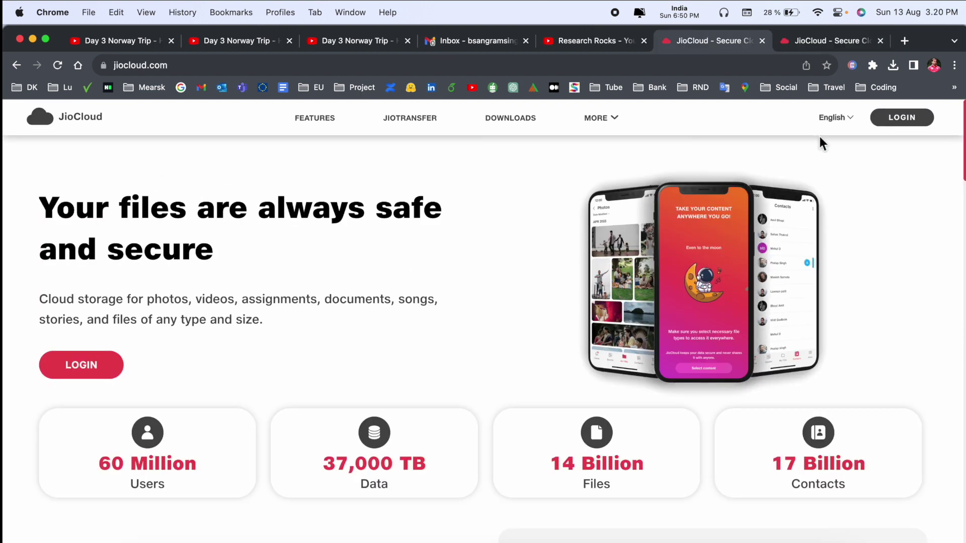
# Step: Log in to JioCloud with the Google sign-in option and the chosen Google account
pyautogui.click(109, 365)
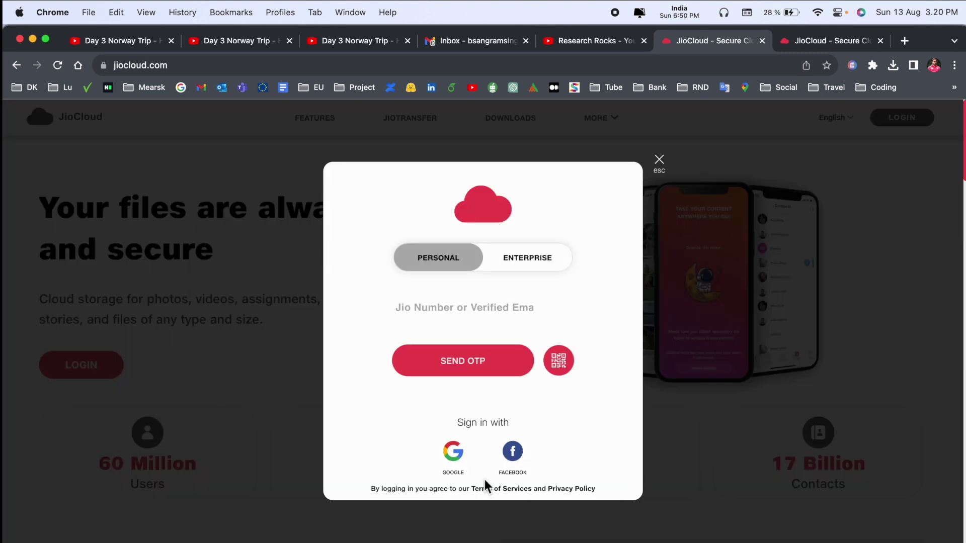
pyautogui.click(454, 455)
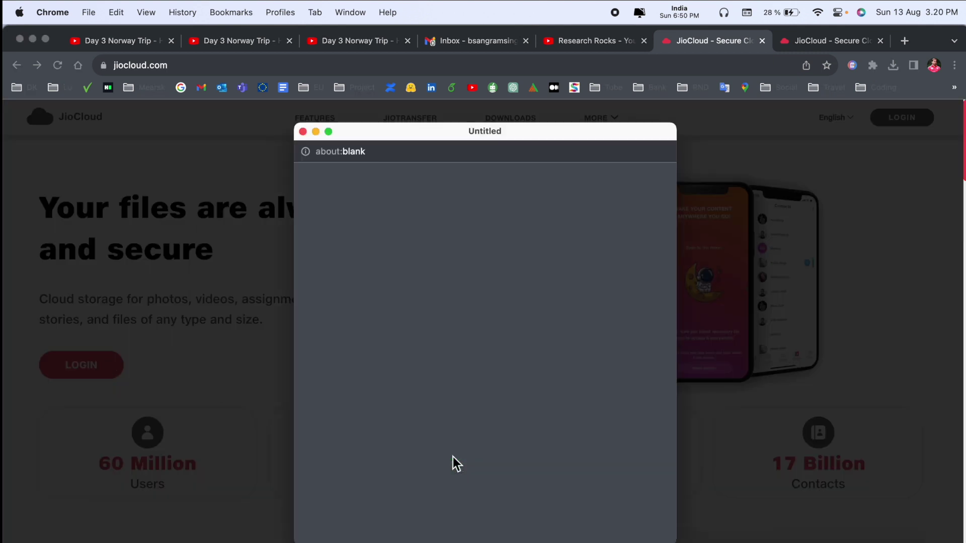
pyautogui.click(400, 307)
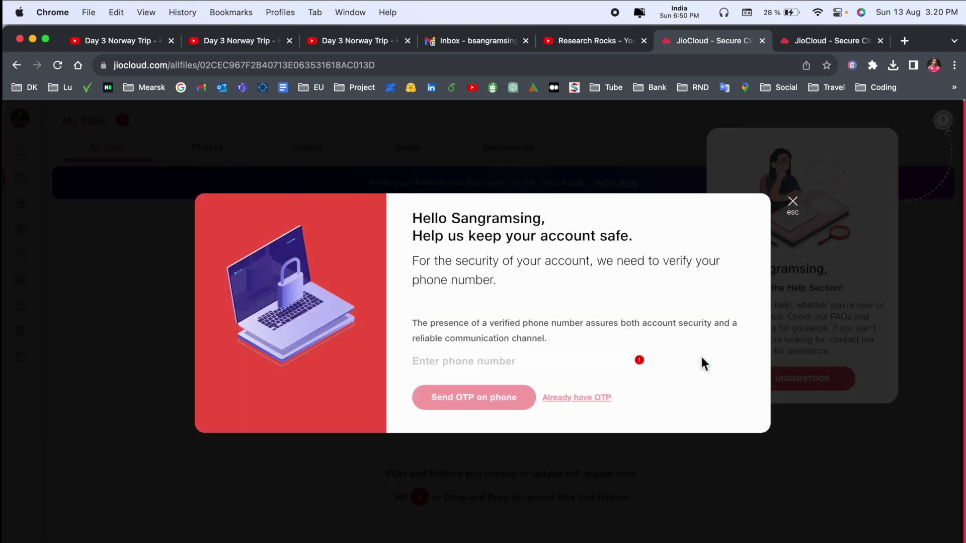
# Step: Enter the account's phone number, request an OTP, and verify the phone with the received code
pyautogui.click(486, 367)
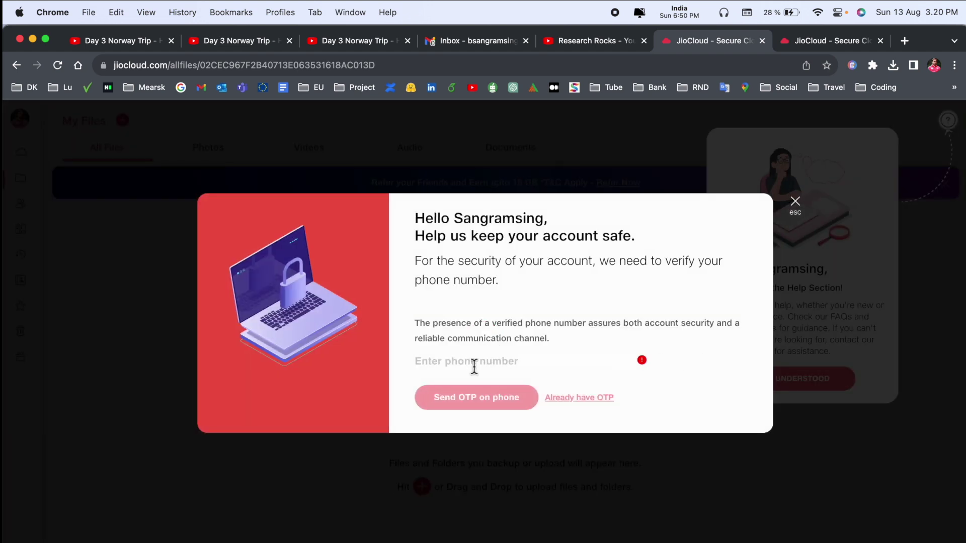
pyautogui.press('super+v')
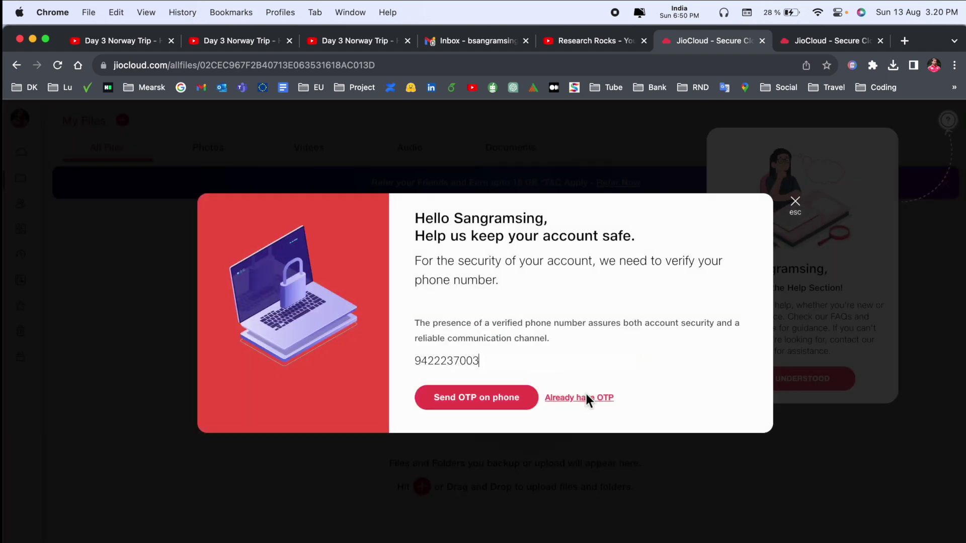
pyautogui.click(518, 416)
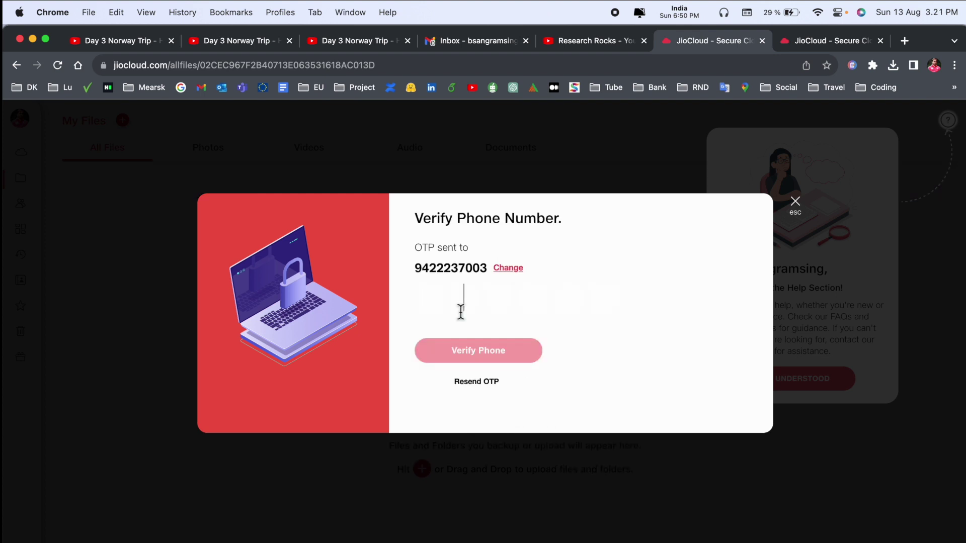
pyautogui.press('super+v')
pyautogui.click(499, 358)
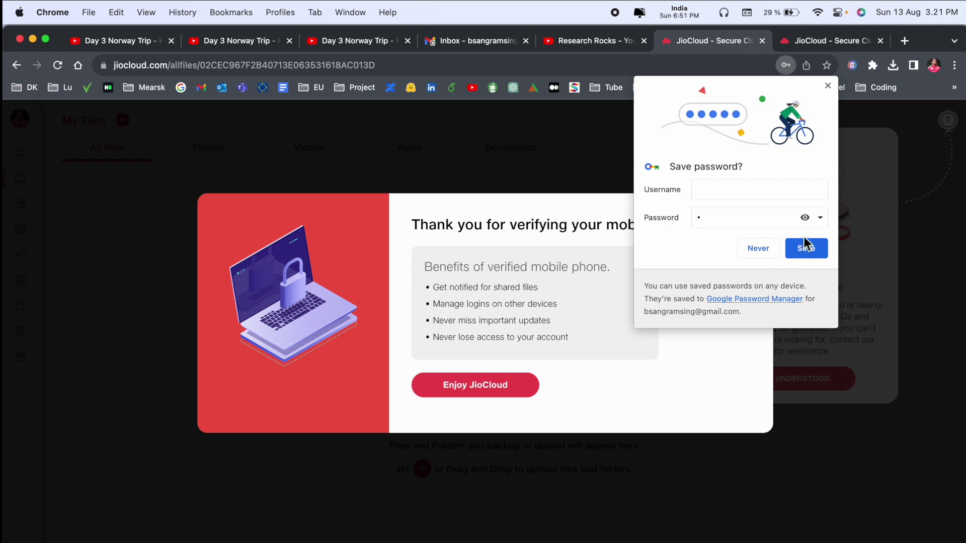
# Step: Dismiss the save-password bubble, the verification thank-you message and the help welcome card
pyautogui.click(764, 249)
pyautogui.click(509, 391)
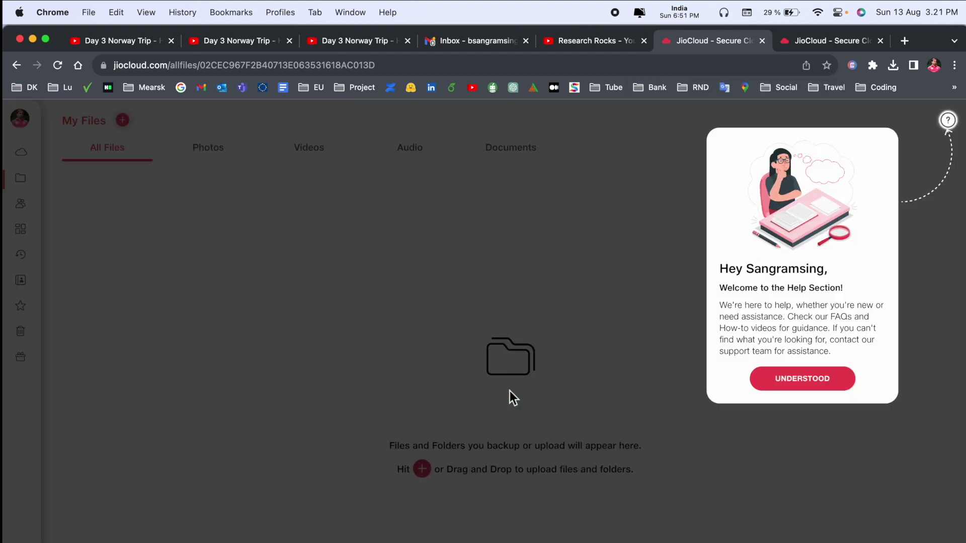
pyautogui.click(827, 384)
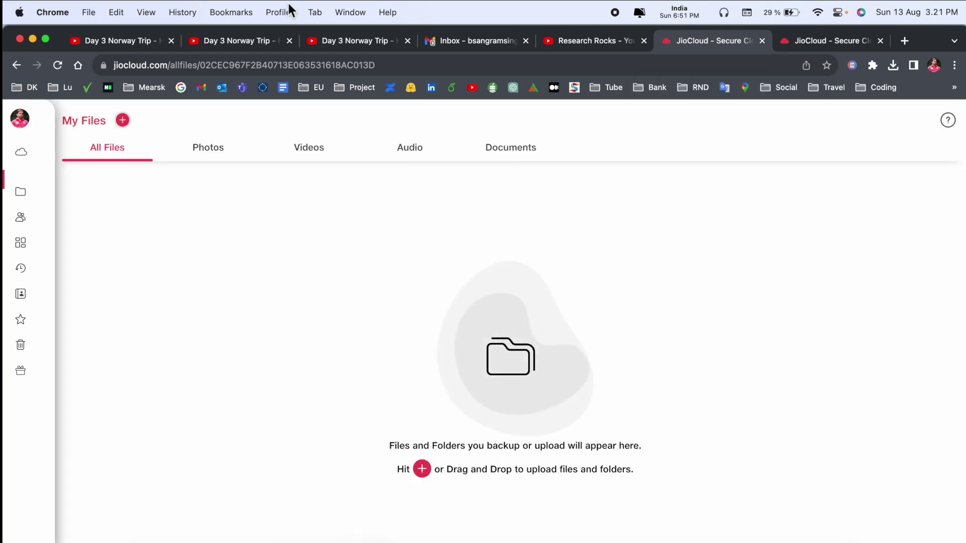
# Step: Browse the Photos, Videos, Audio and Documents categories, all empty with 0 GB of 2 GB used
pyautogui.click(210, 150)
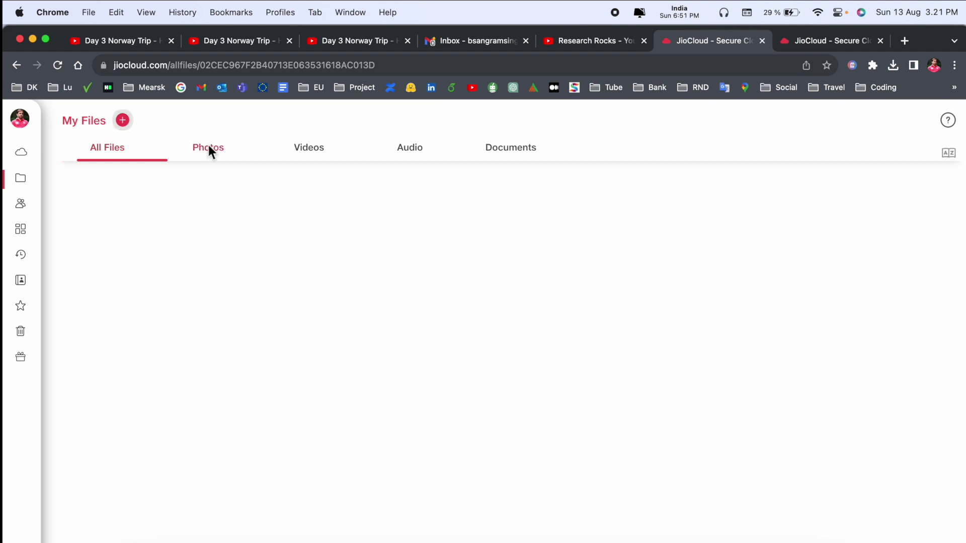
pyautogui.click(308, 155)
pyautogui.click(410, 162)
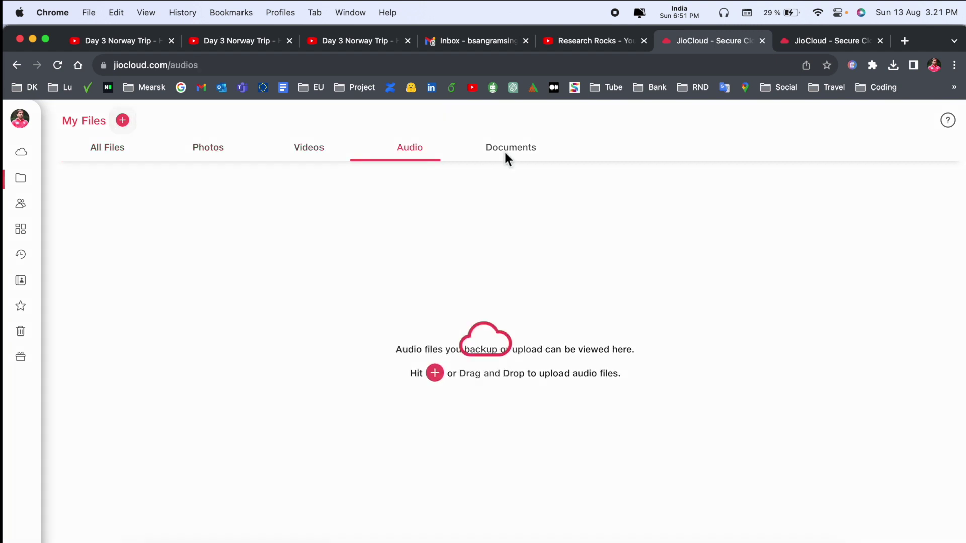
pyautogui.click(511, 154)
pyautogui.moveTo(90, 181)
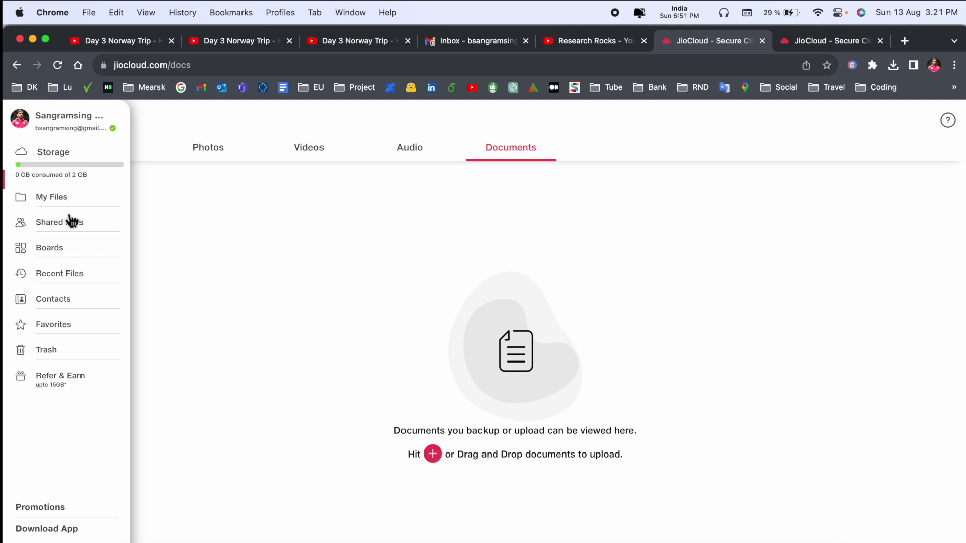
# Step: Review the Refer & Earn profile page and its referral code, then return to My Files
pyautogui.click(60, 384)
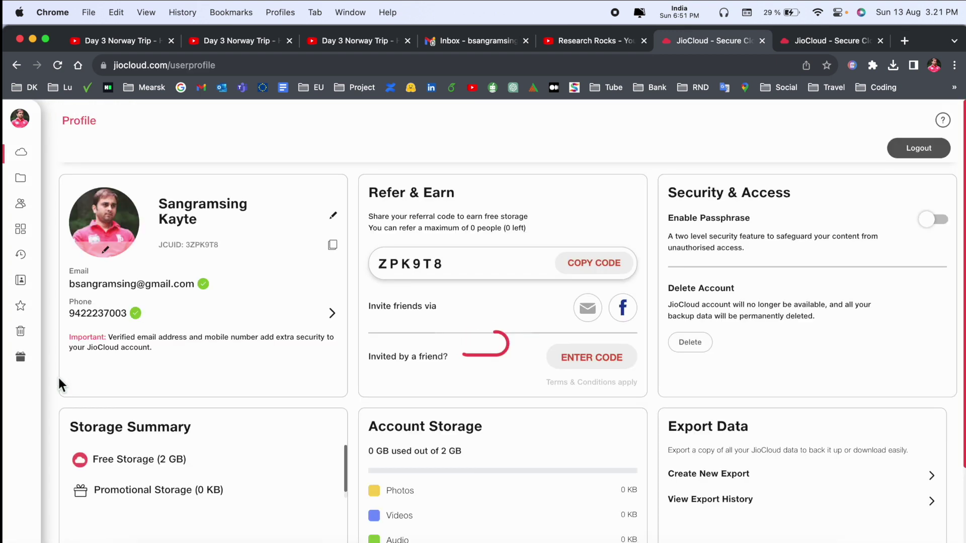
pyautogui.scroll(-2, 59, 380)
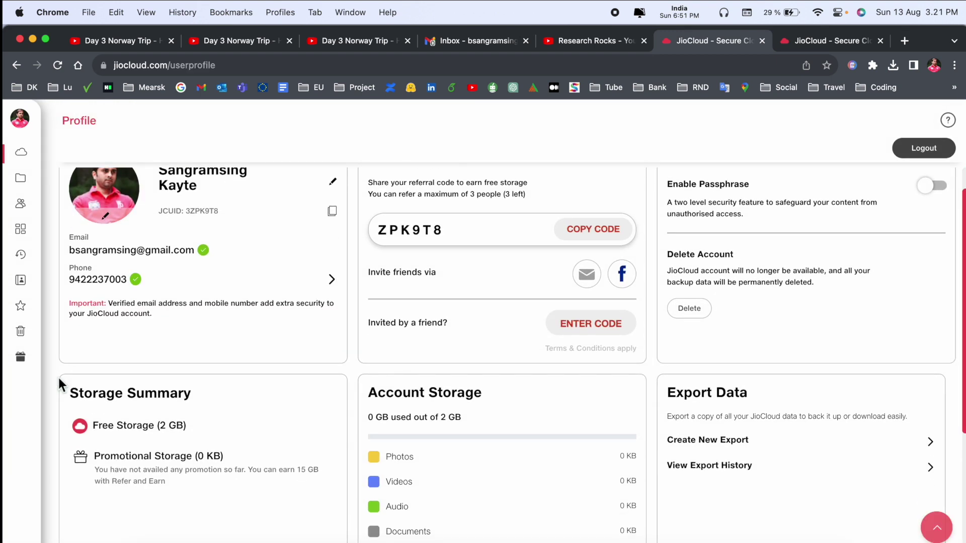
pyautogui.moveTo(74, 377)
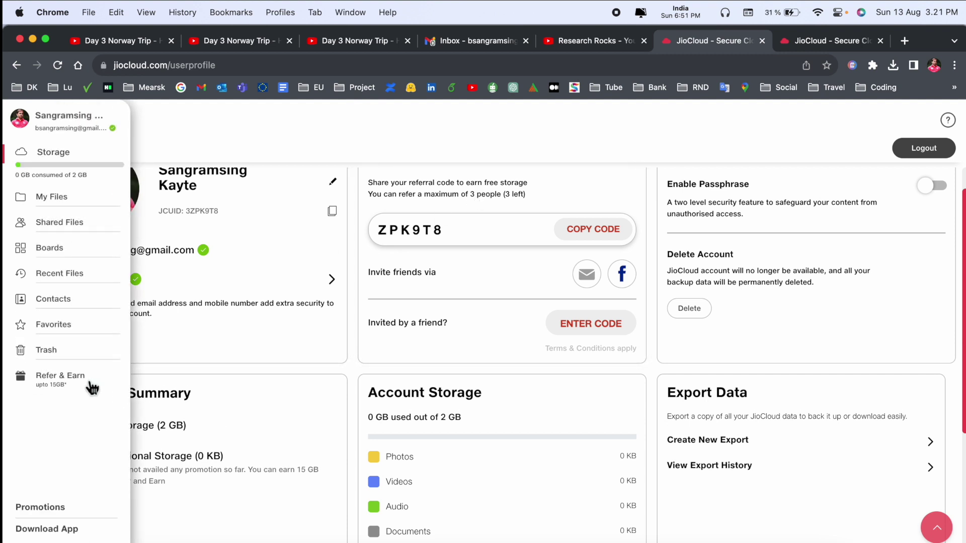
pyautogui.scroll(2, 479, 280)
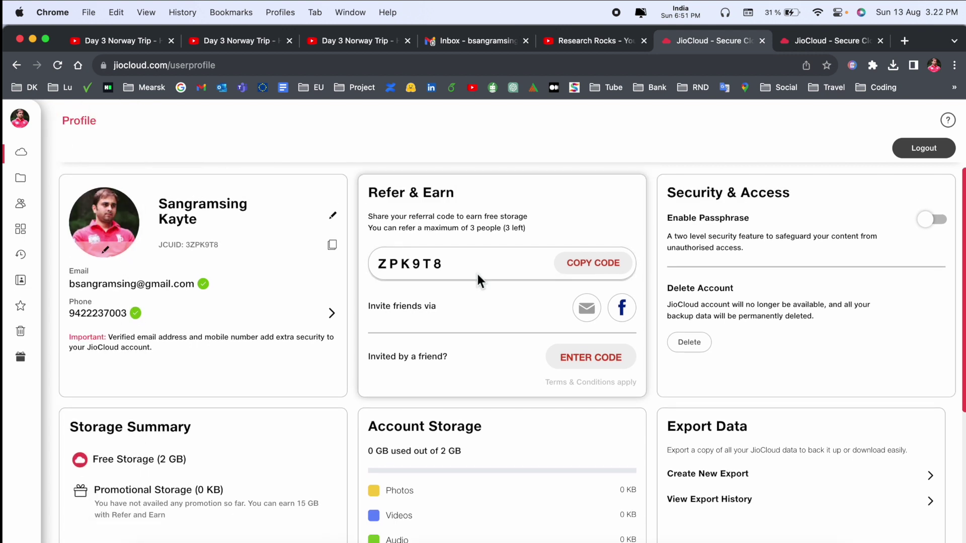
pyautogui.doubleClick(476, 272)
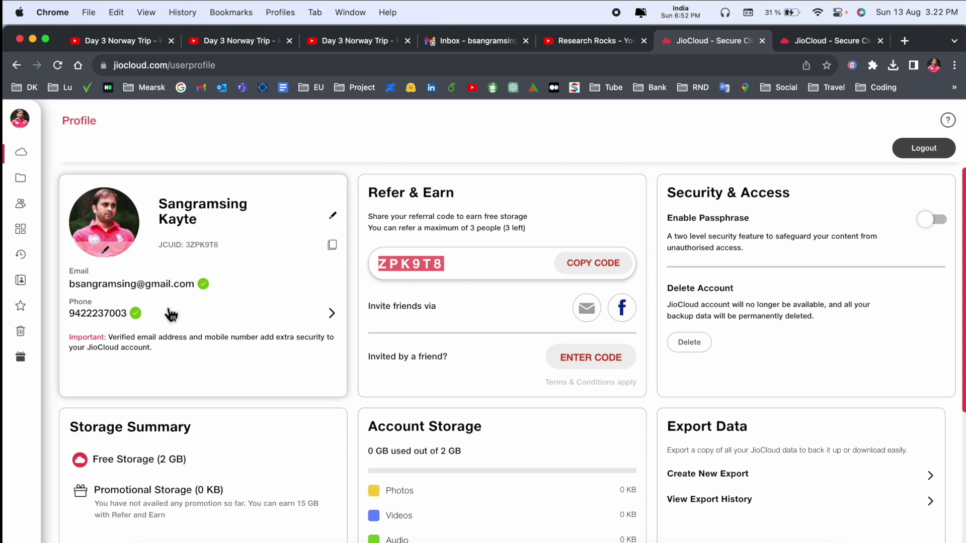
pyautogui.scroll(-3, 171, 314)
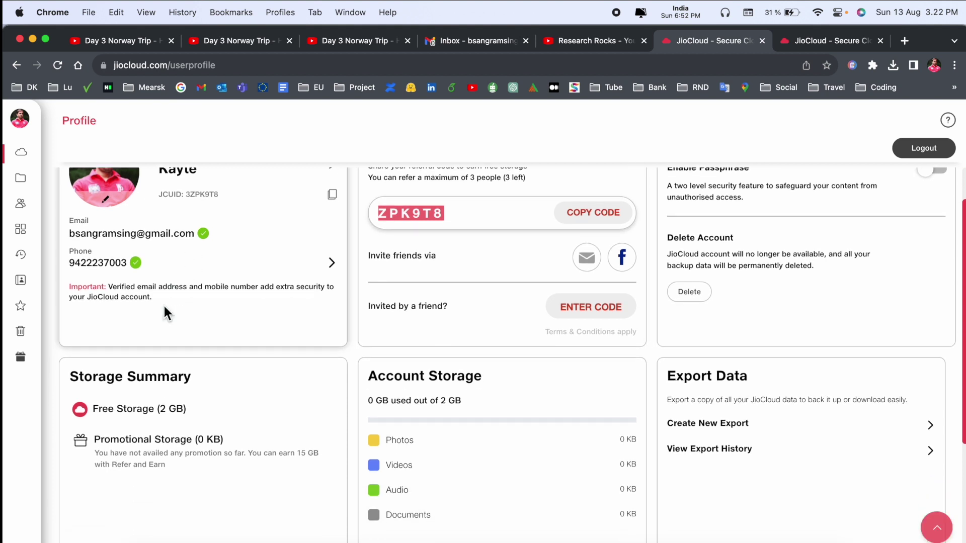
pyautogui.scroll(-3, 427, 422)
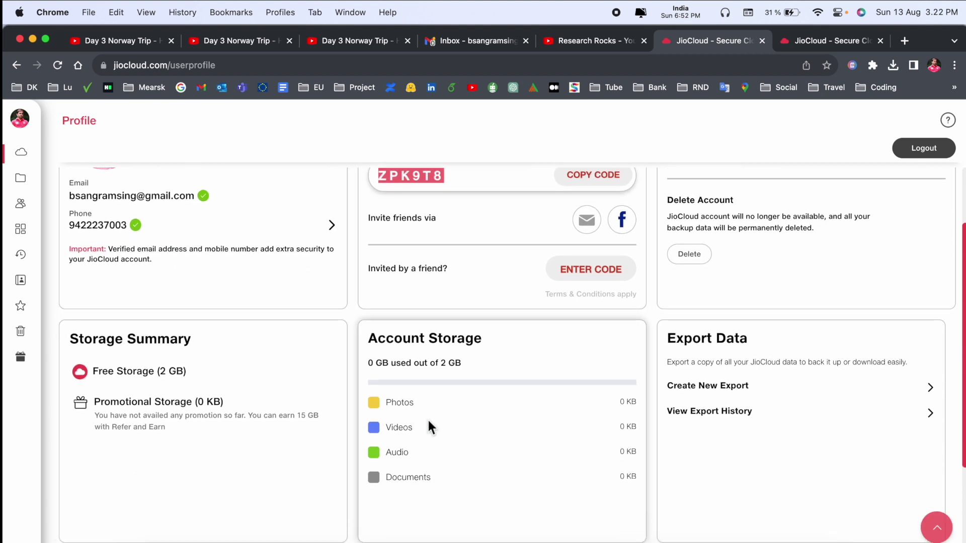
pyautogui.scroll(-3, 429, 421)
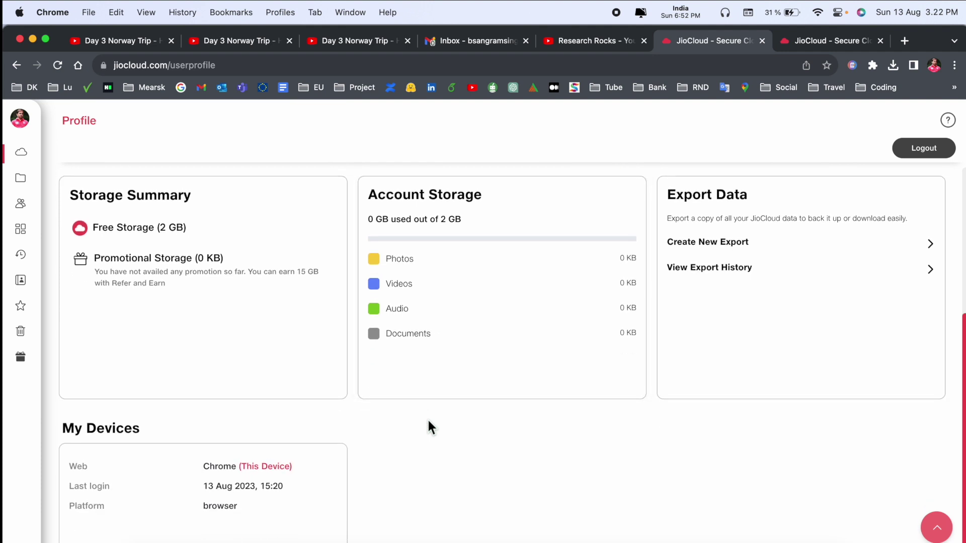
pyautogui.scroll(10, 429, 422)
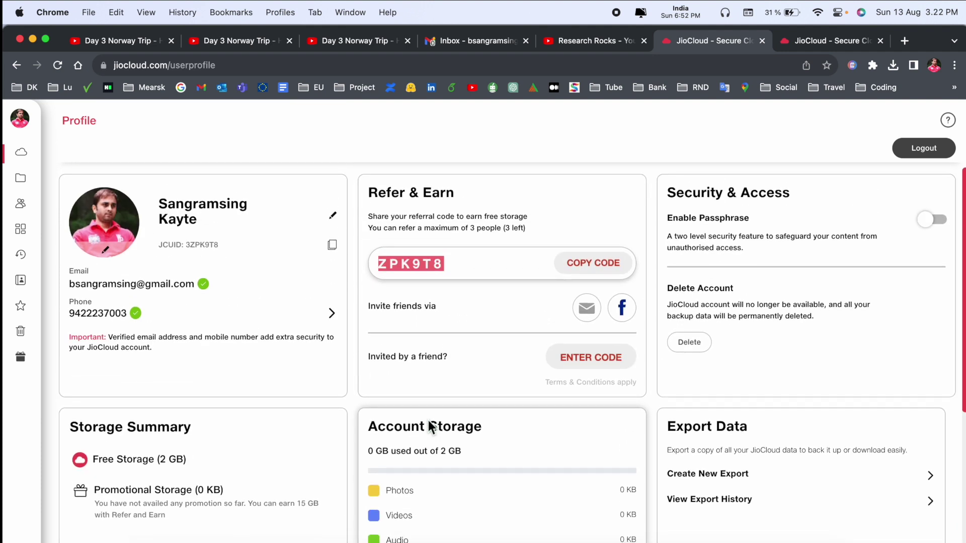
pyautogui.scroll(-6, 158, 380)
pyautogui.scroll(4, 158, 380)
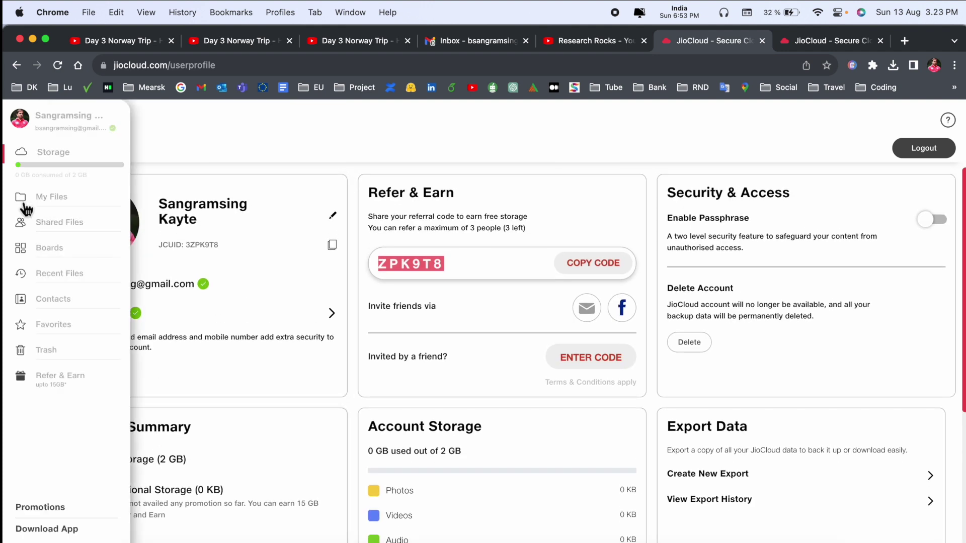
pyautogui.click(53, 203)
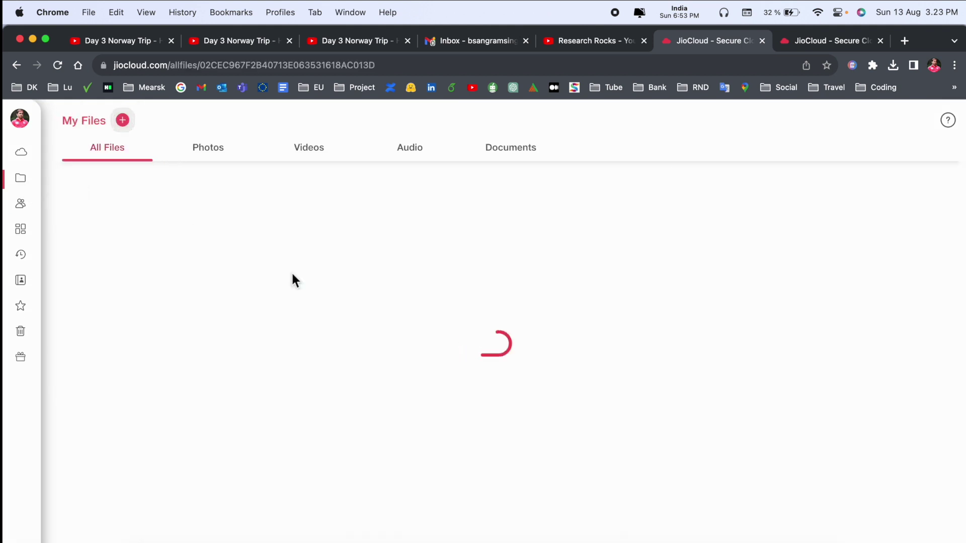
# Step: Upload the CertificateOfCompletion PDF from the Aug folder into My Files
pyautogui.click(126, 125)
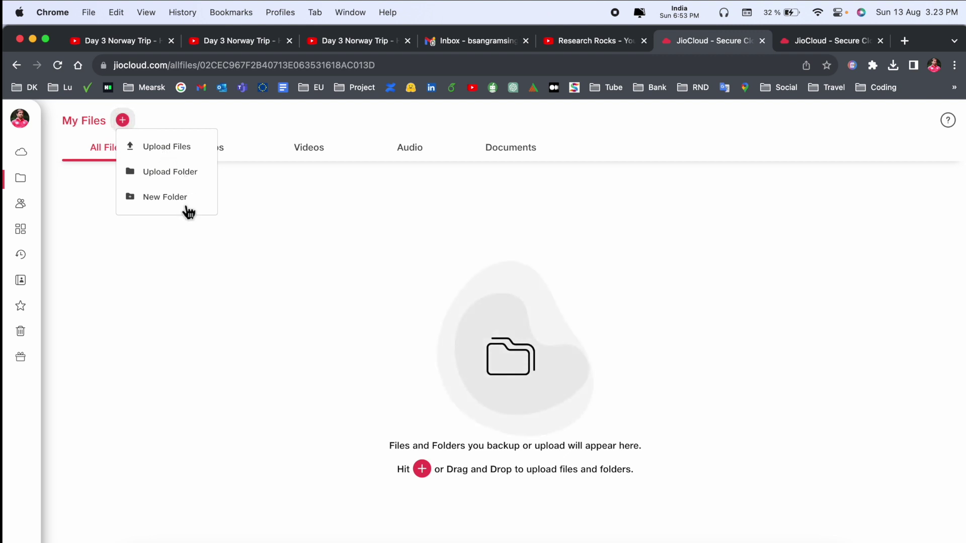
pyautogui.click(187, 154)
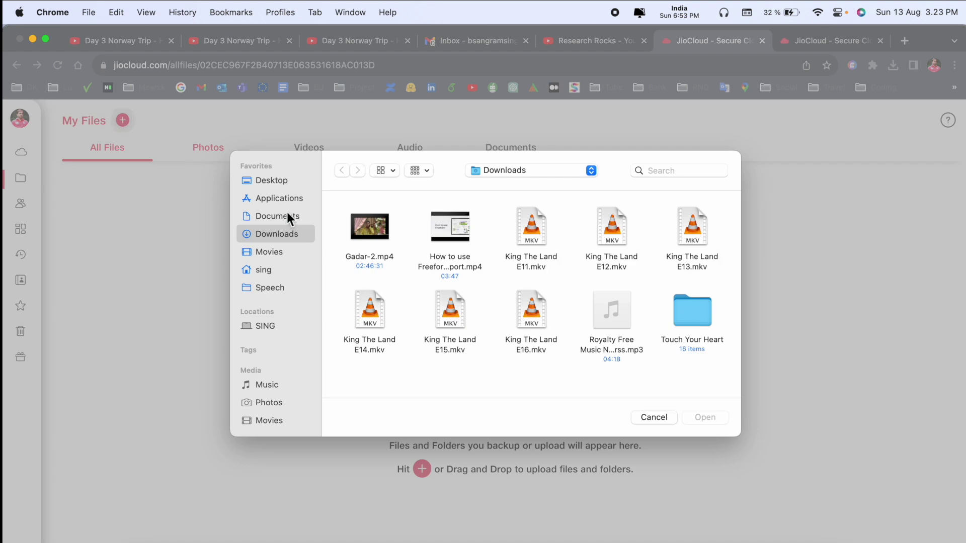
pyautogui.doubleClick(434, 227)
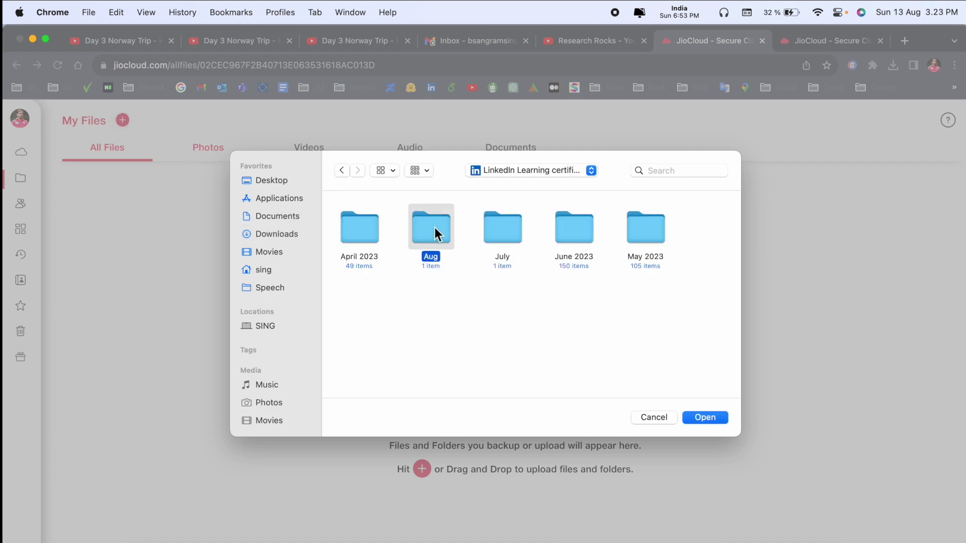
pyautogui.click(370, 225)
pyautogui.doubleClick(370, 224)
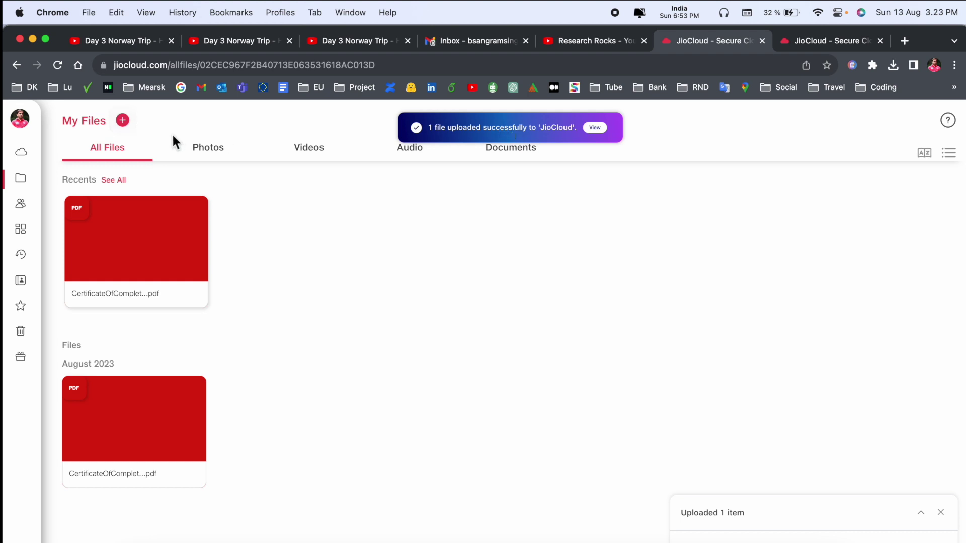
pyautogui.click(121, 116)
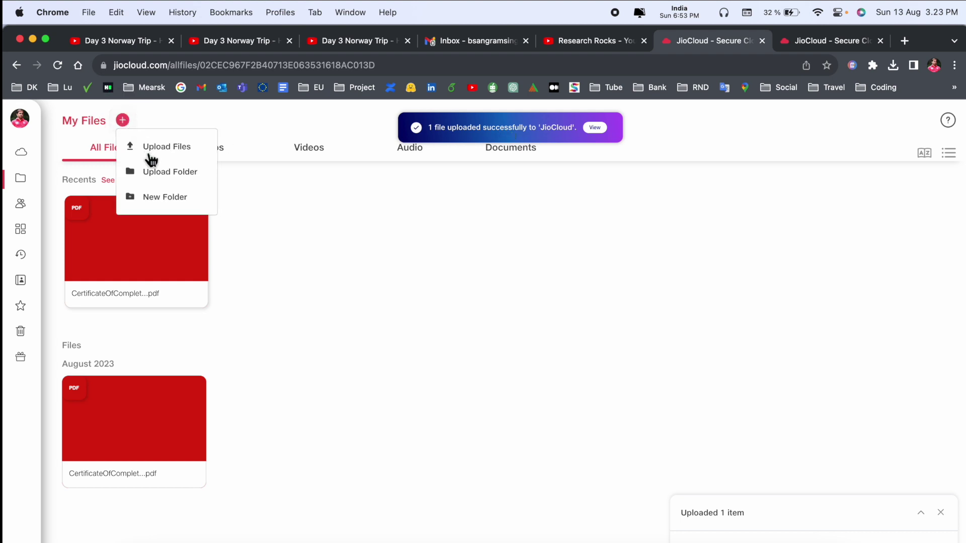
# Step: Upload the entire July folder with its two files, then close the PDF preview
pyautogui.click(156, 173)
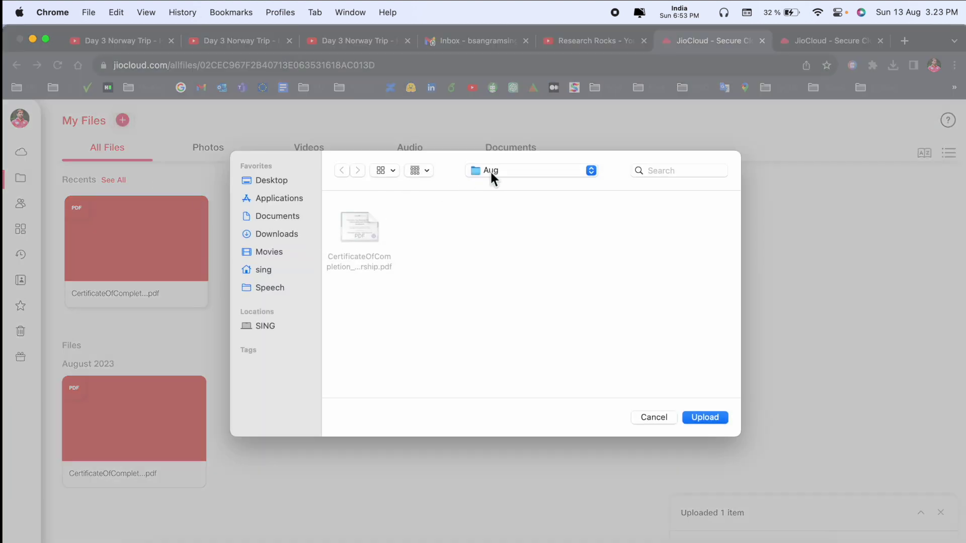
pyautogui.press('super+Up')
pyautogui.click(509, 227)
pyautogui.click(709, 418)
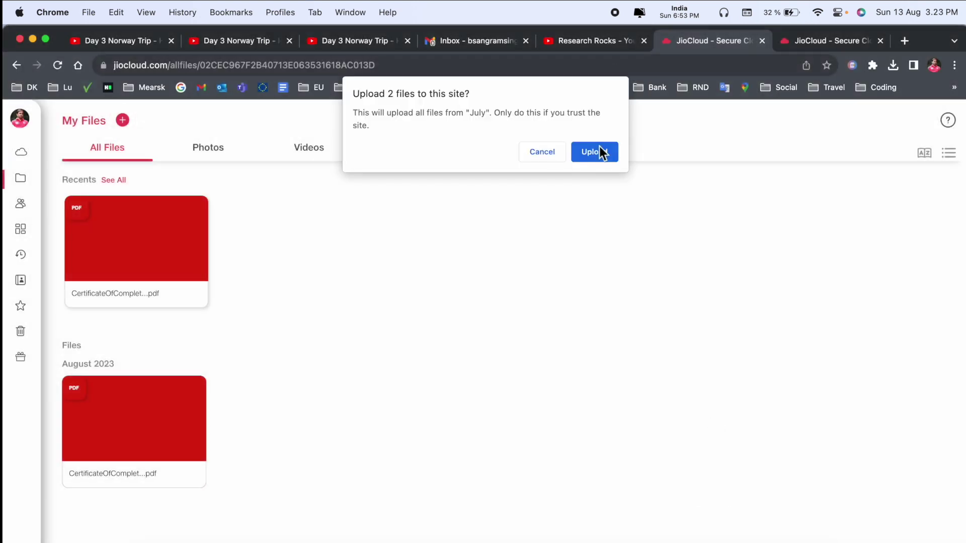
pyautogui.click(599, 146)
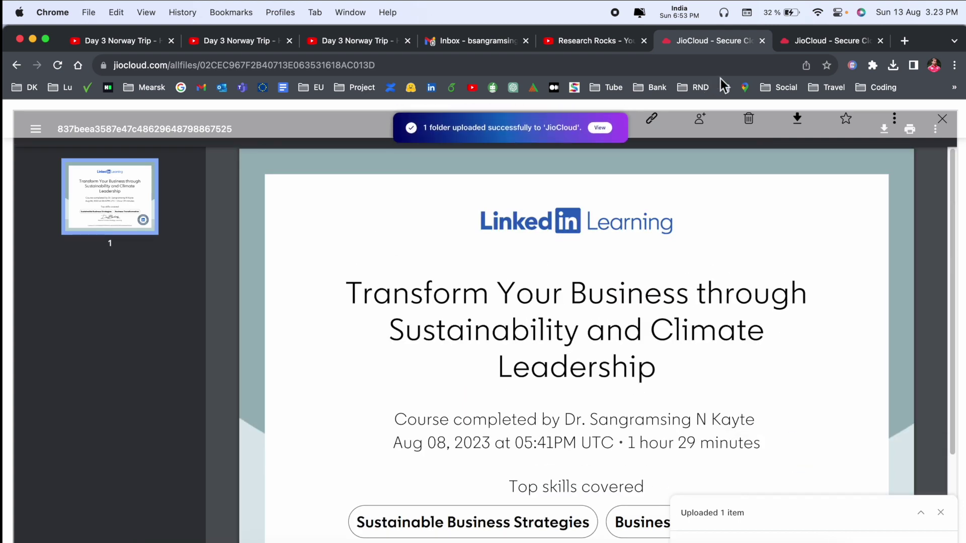
pyautogui.click(943, 121)
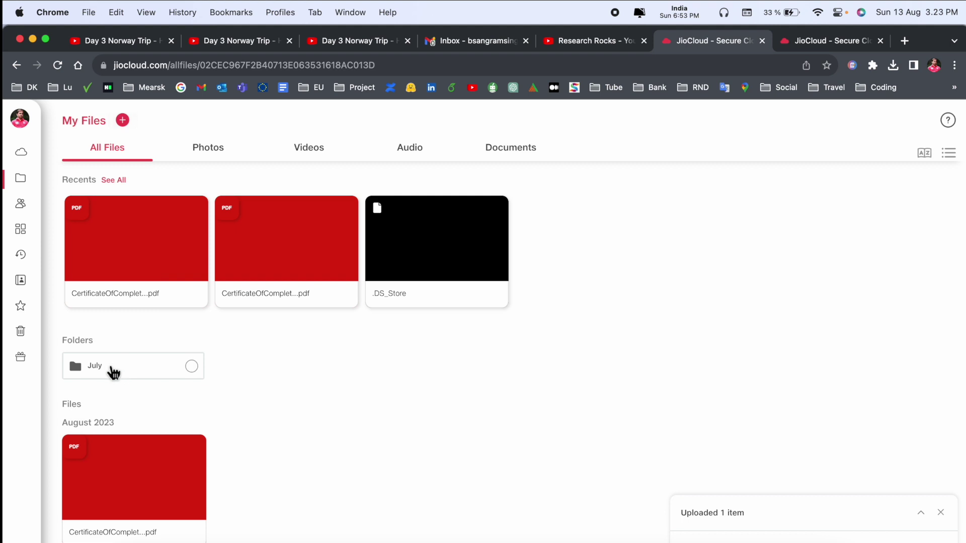
# Step: Look inside the July folder, return to All Files, and switch to the empty Photos category
pyautogui.click(108, 368)
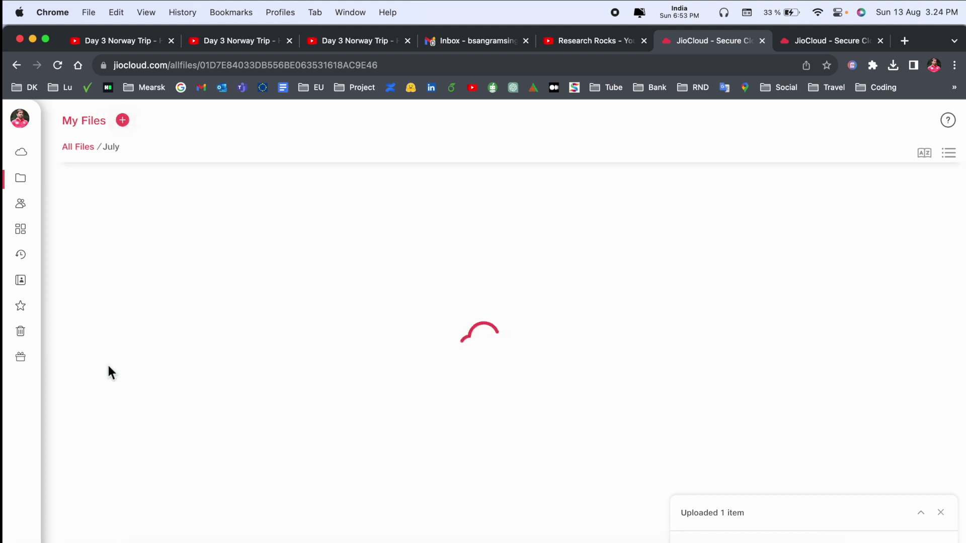
pyautogui.click(87, 151)
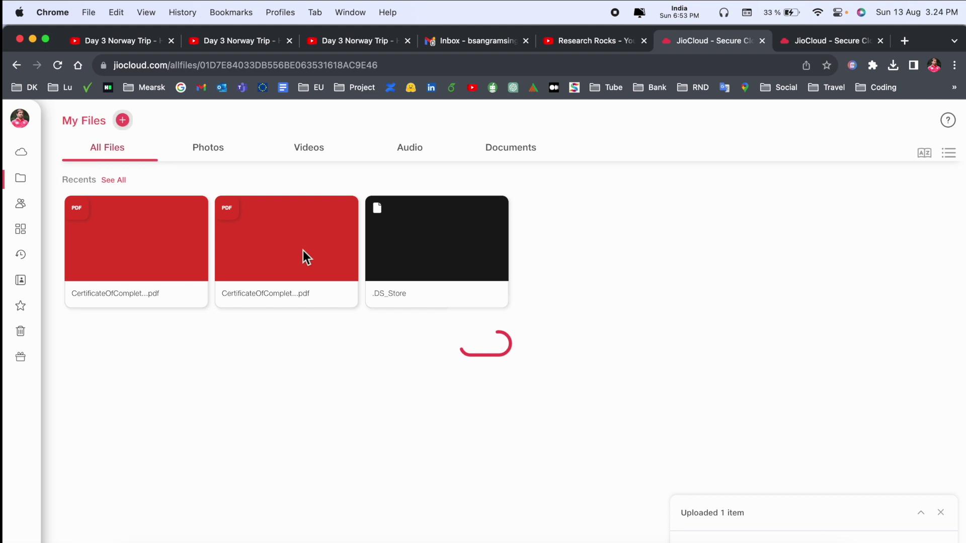
pyautogui.click(213, 152)
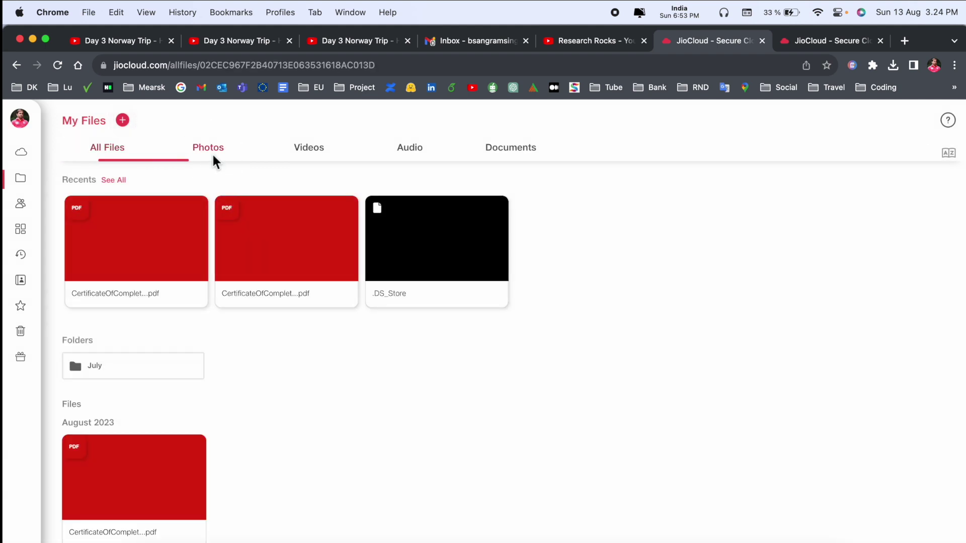
pyautogui.click(125, 125)
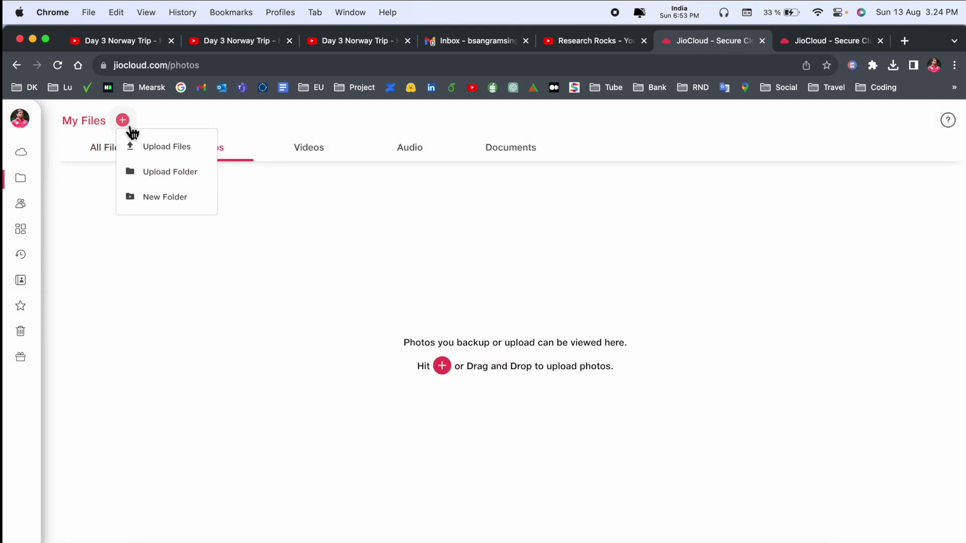
# Step: Upload 'How to make Jiocloud account.jpg' and confirm it appears in All Files and Photos
pyautogui.click(152, 150)
pyautogui.doubleClick(451, 225)
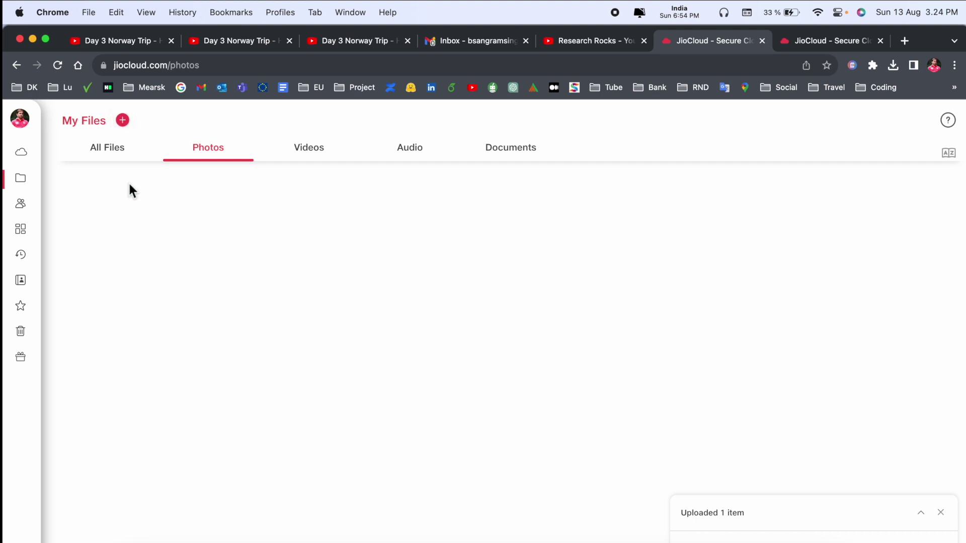
pyautogui.click(105, 150)
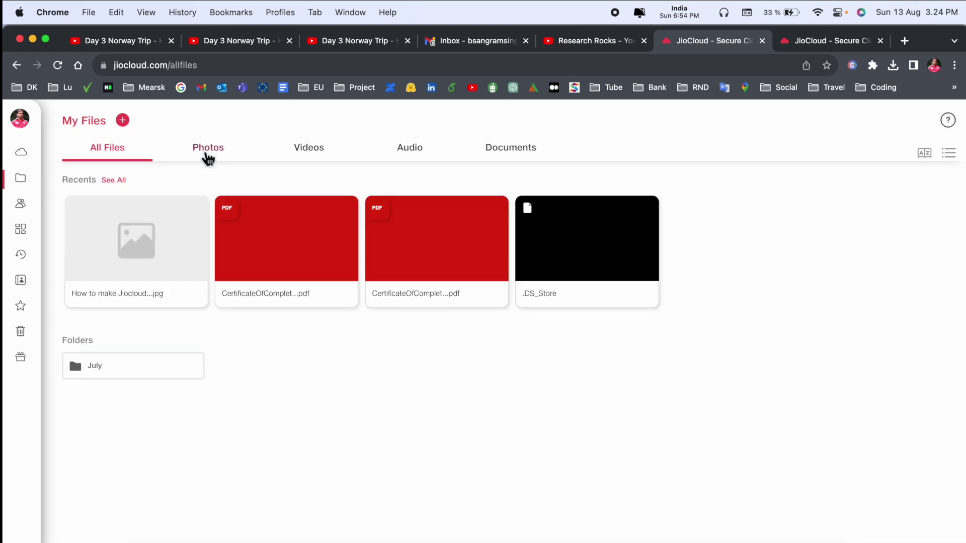
pyautogui.click(212, 150)
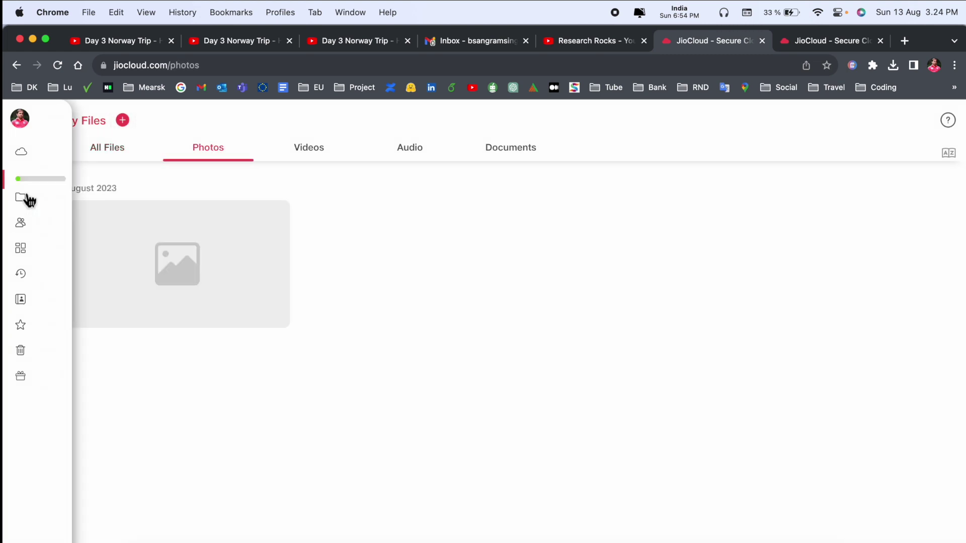
pyautogui.moveTo(23, 196)
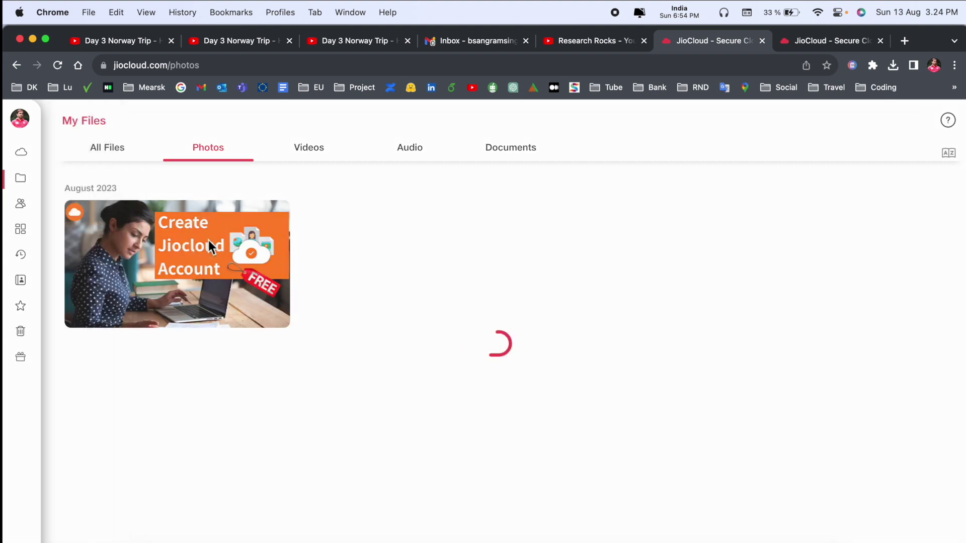
pyautogui.rightClick(171, 270)
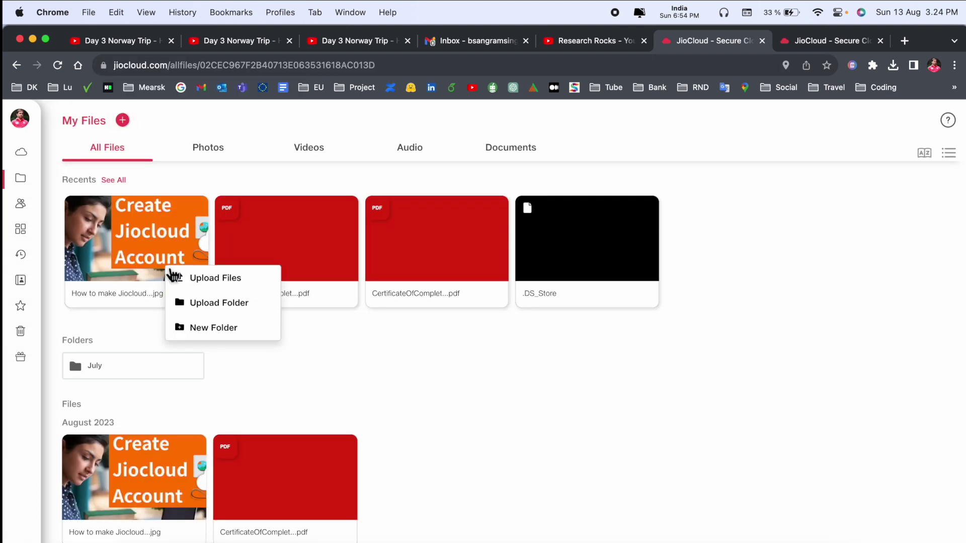
# Step: Create a share link for the uploaded image and copy it
pyautogui.click(132, 261)
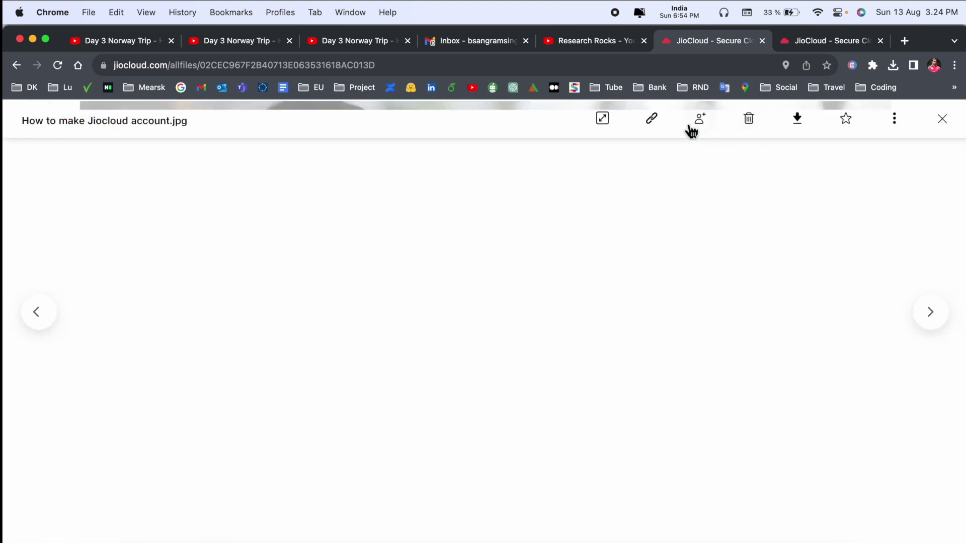
pyautogui.click(654, 124)
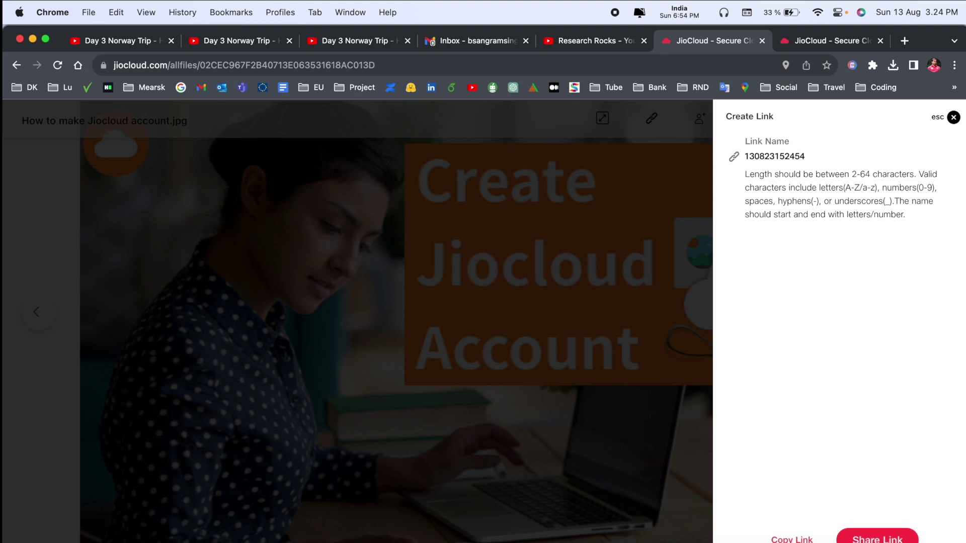
pyautogui.click(791, 538)
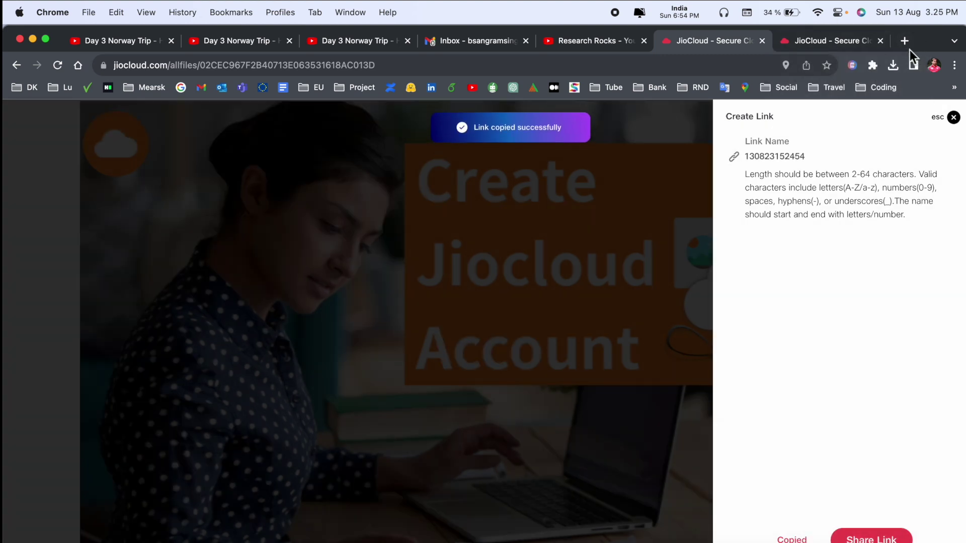
# Step: Open the copied image share link in a new browser tab
pyautogui.click(904, 42)
pyautogui.click(523, 62)
pyautogui.press('super+v')
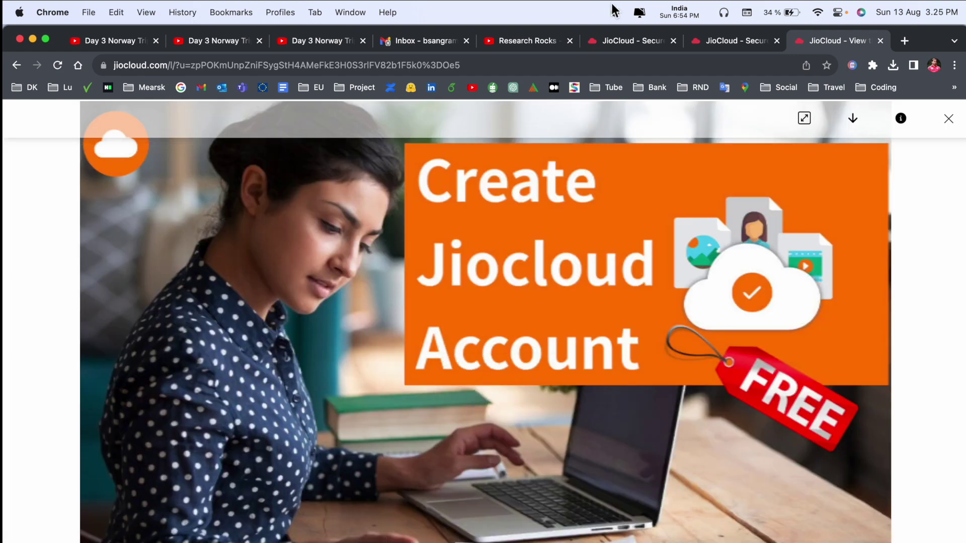
# Step: Back in the original JioCloud tab, view the image link's sharing options, then close them
pyautogui.click(620, 43)
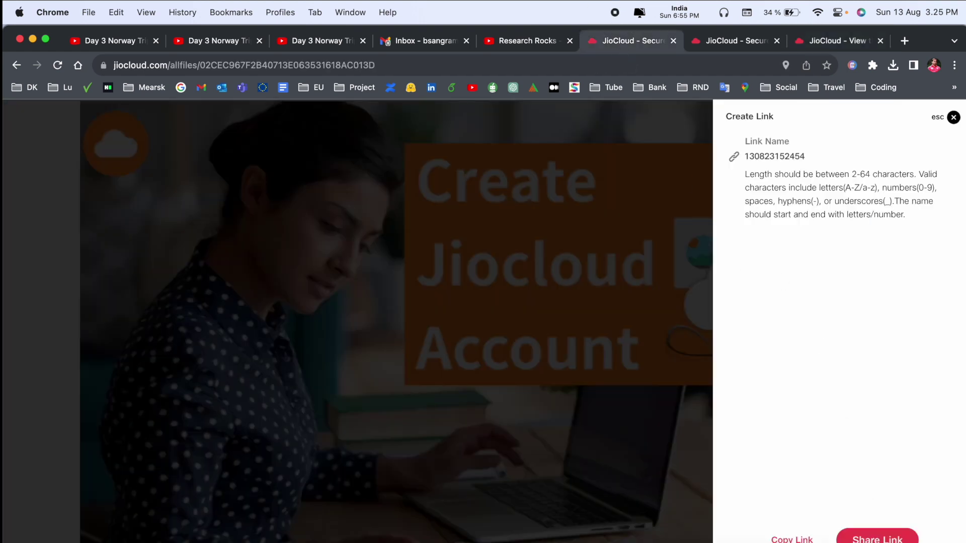
pyautogui.click(877, 536)
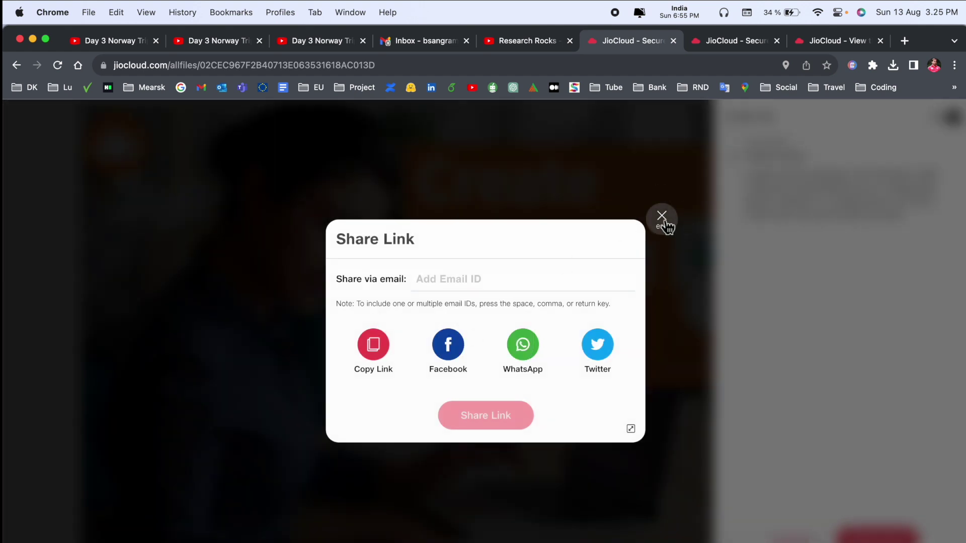
pyautogui.click(663, 219)
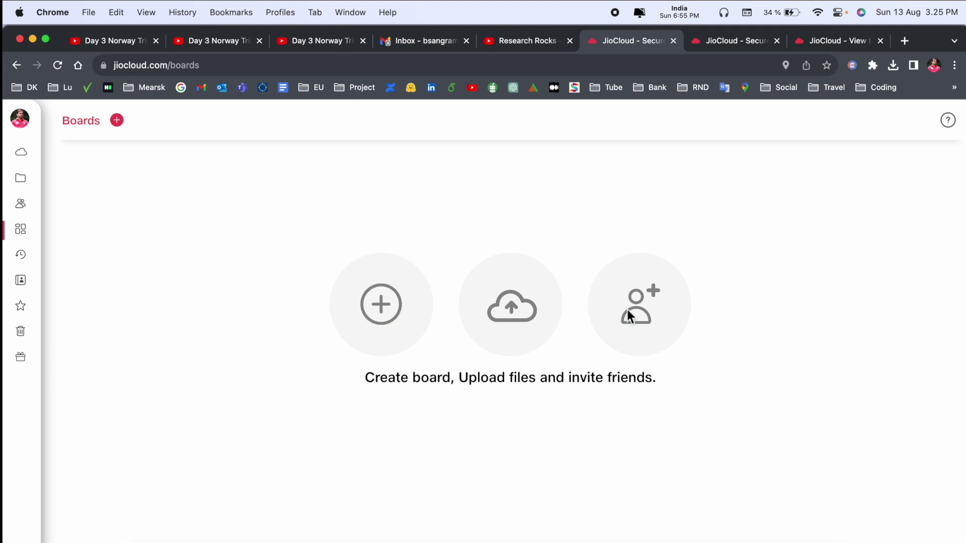
# Step: Create a board named 'Demo', open it, then go to the Refer & earn page
pyautogui.click(659, 304)
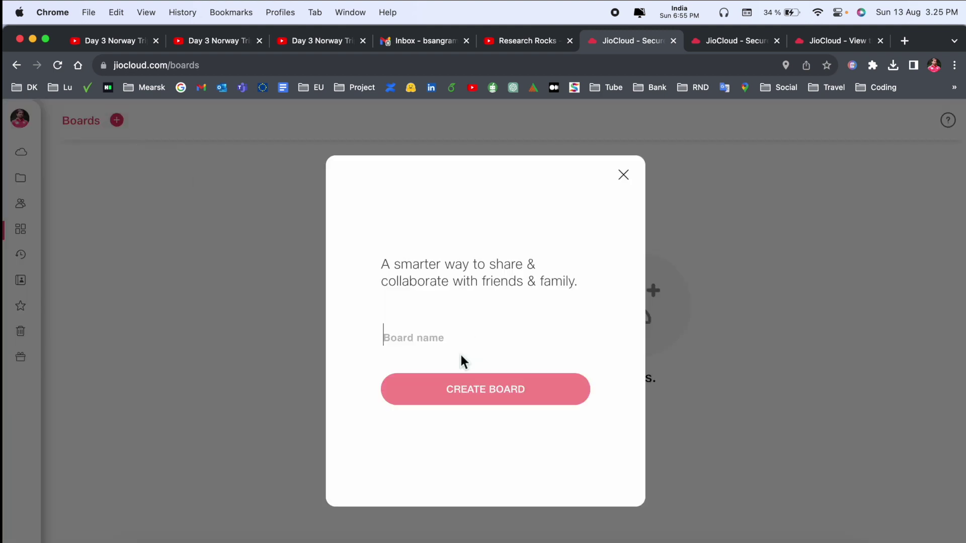
pyautogui.write('Demo')
pyautogui.press('Return')
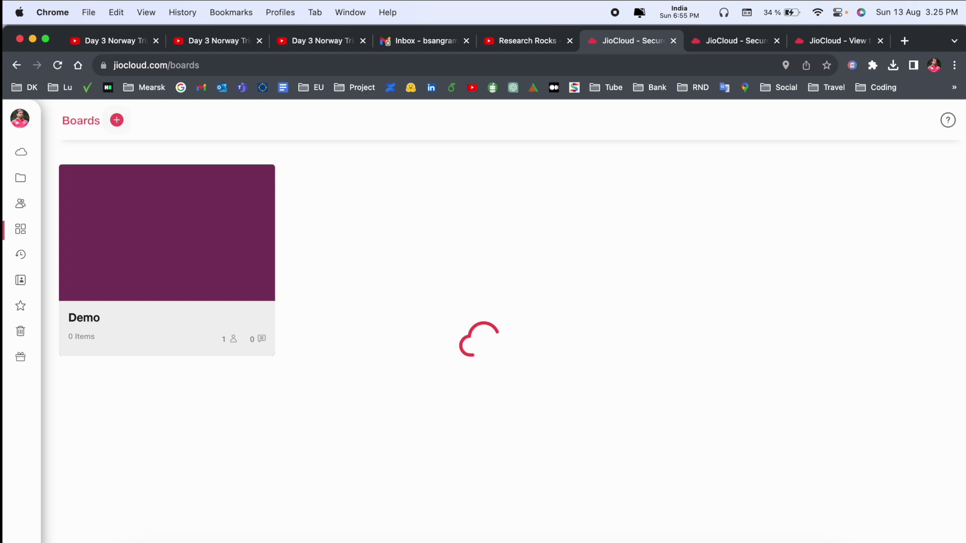
pyautogui.click(166, 270)
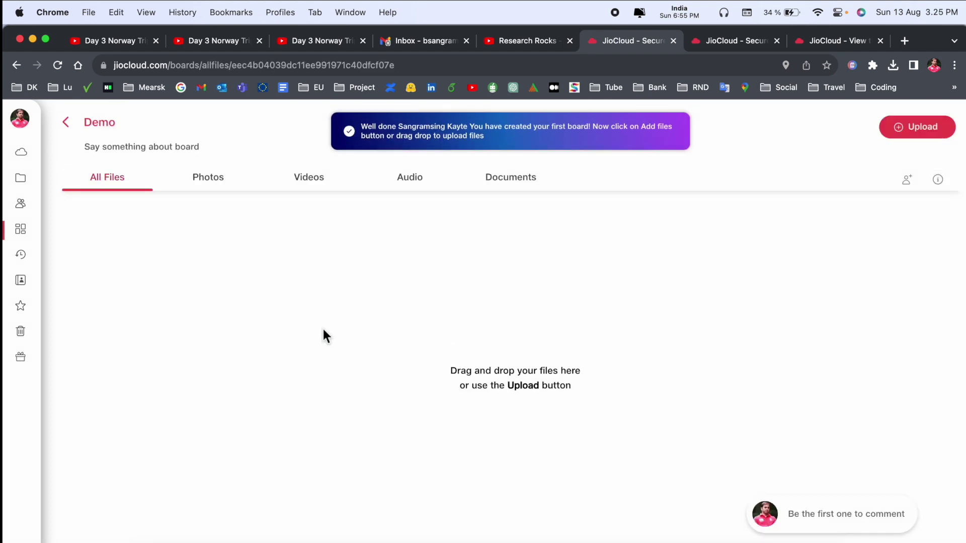
pyautogui.click(45, 299)
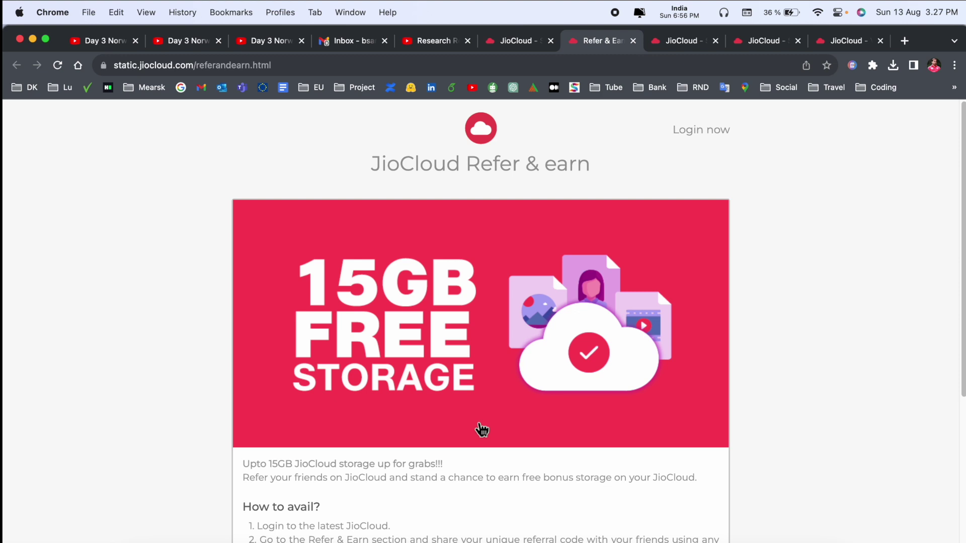
# Step: Skim the Refer & earn page, then return to the Profile tab with its storage summary
pyautogui.scroll(-5, 482, 430)
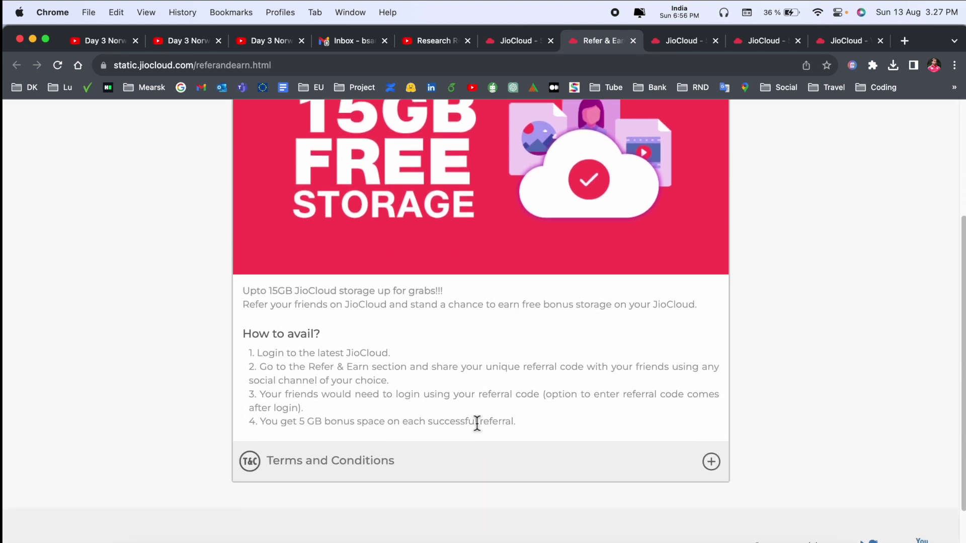
pyautogui.scroll(5, 477, 423)
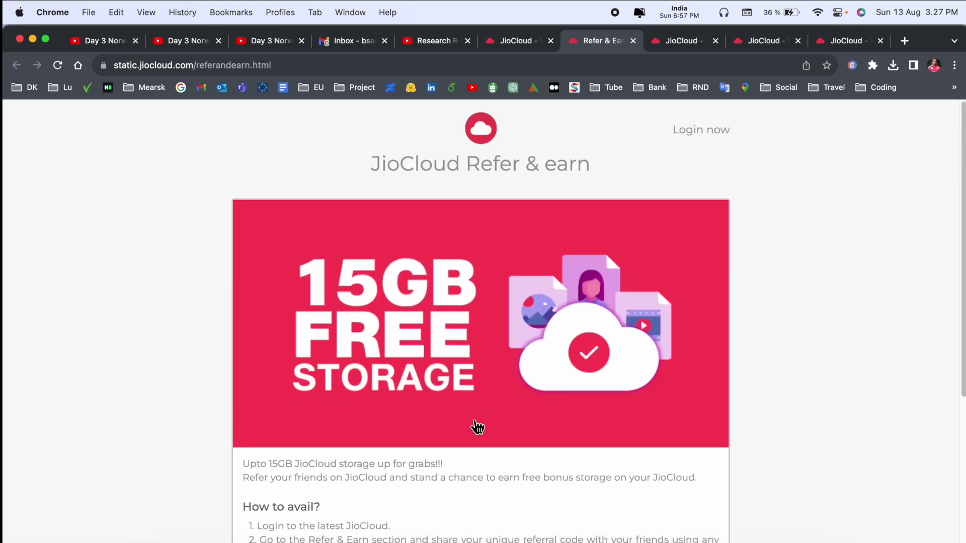
pyautogui.click(523, 40)
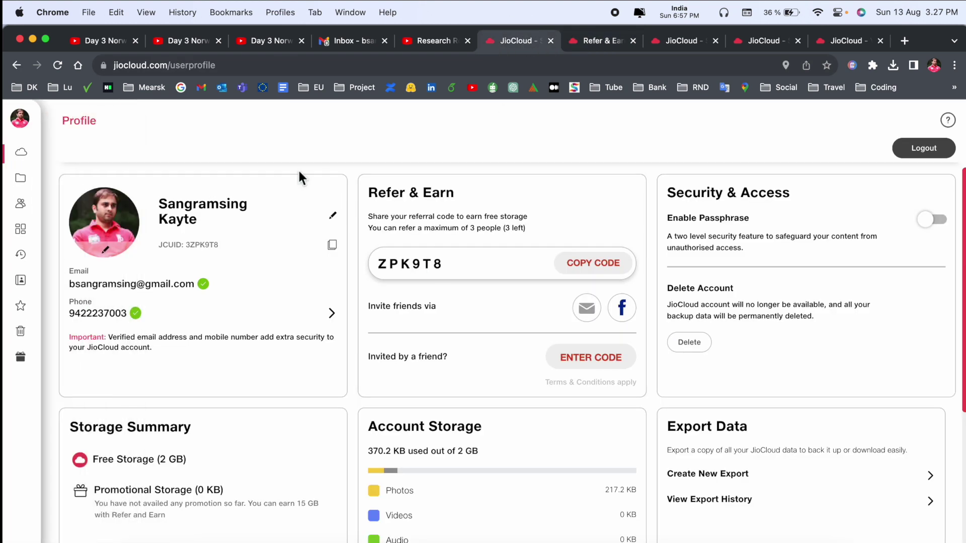